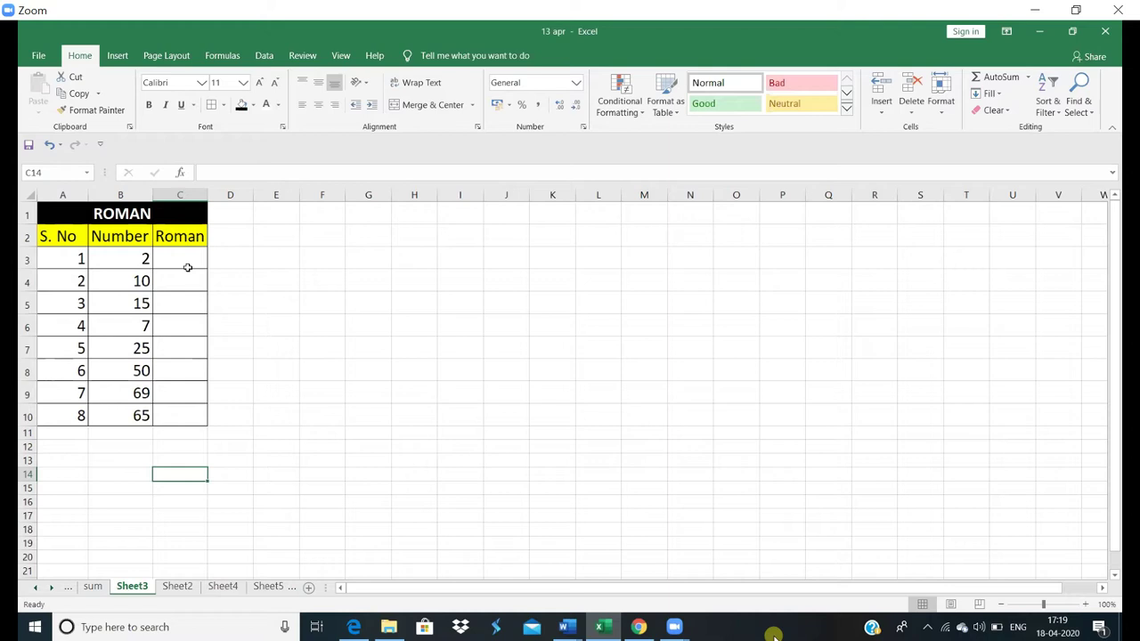
Step: Enter the formula =ROMAN(B3) in cell C3 to convert the first number to a Roman numeral
left_click(312, 370)
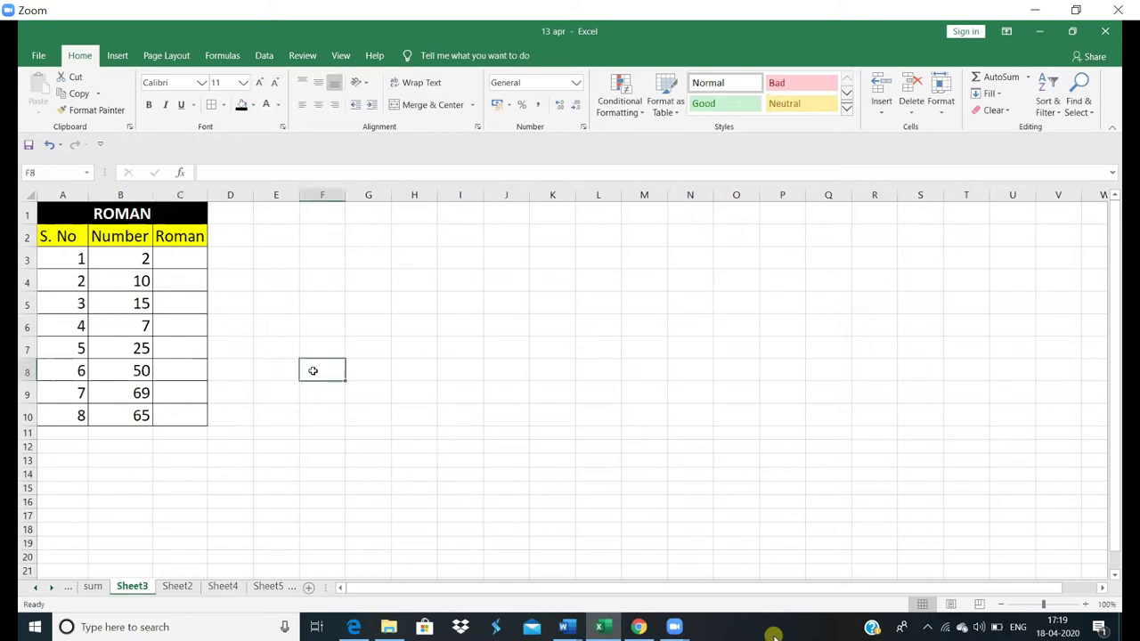
left_click(172, 260)
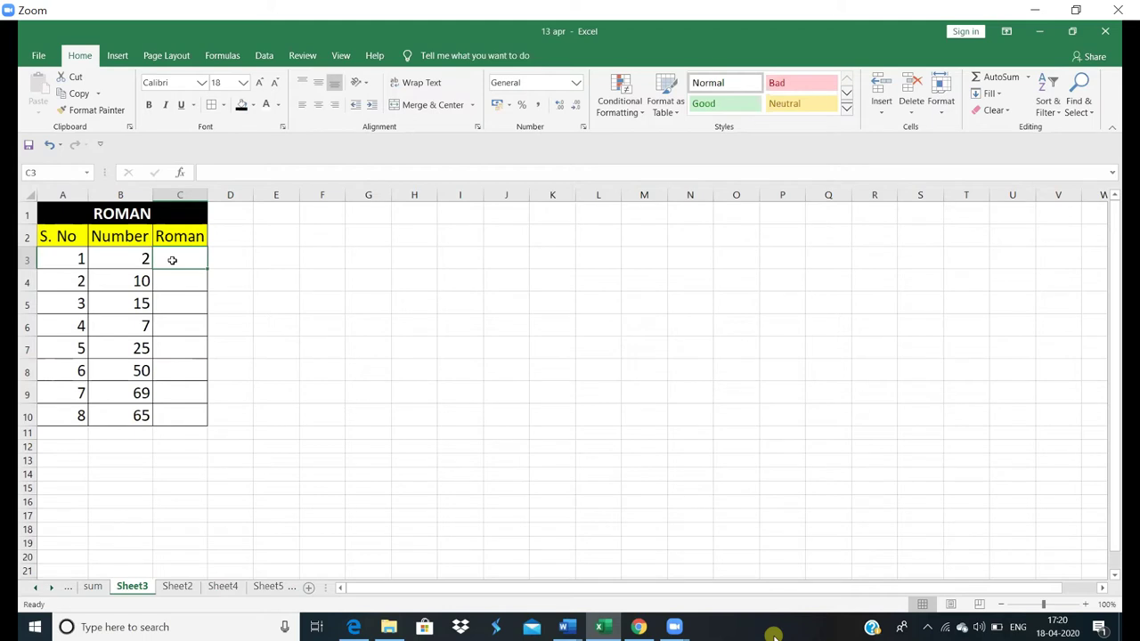
type("=")
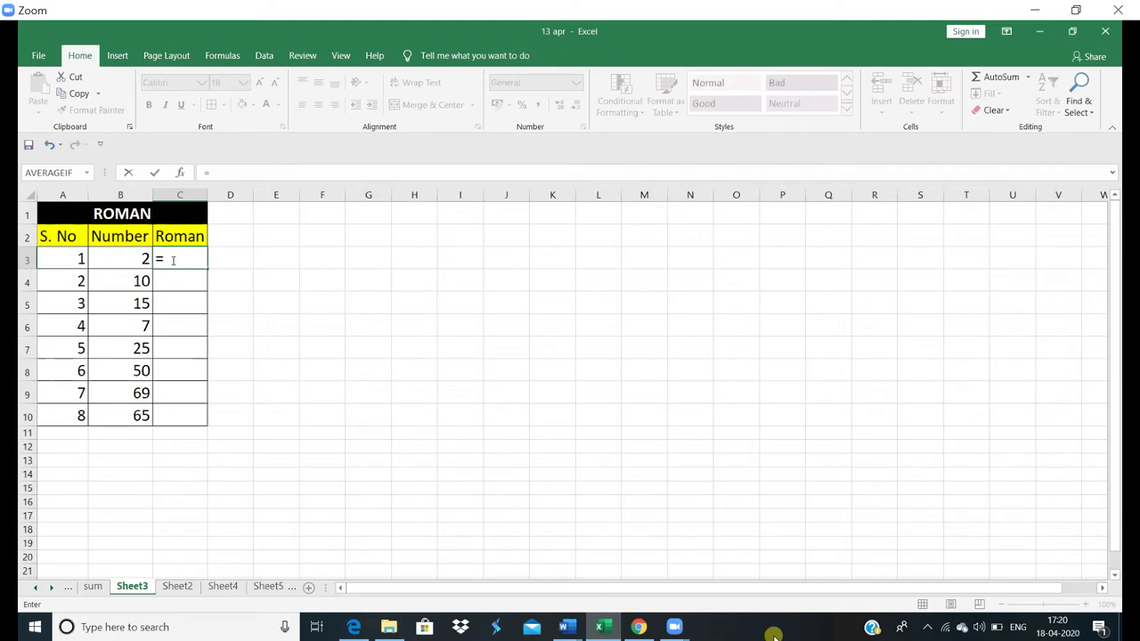
type("rom")
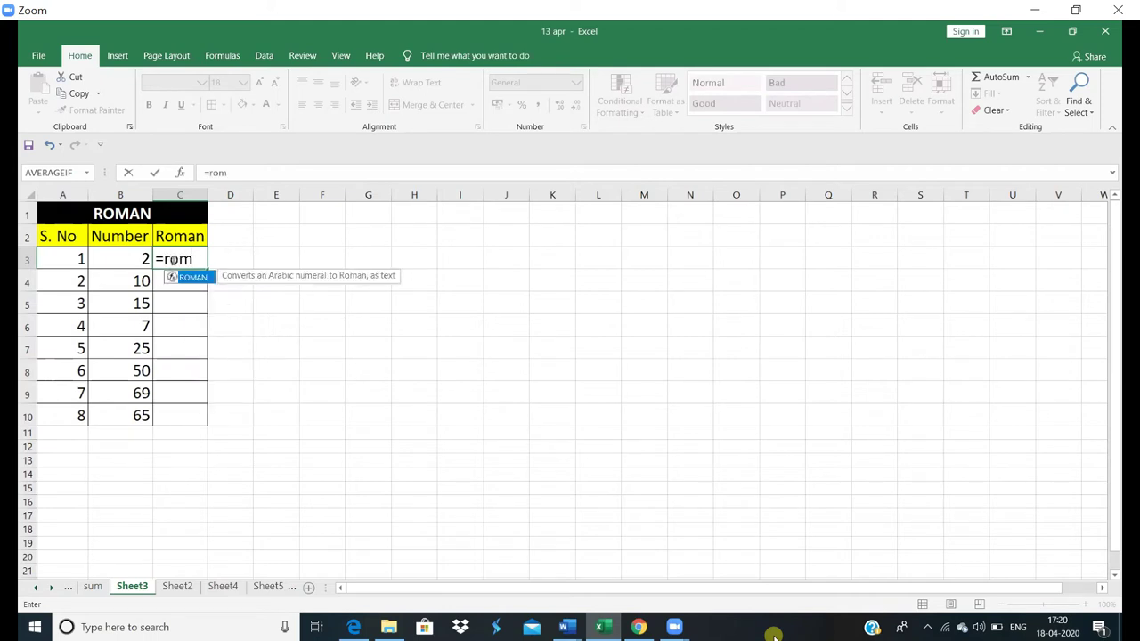
type("an(")
left_click(107, 265)
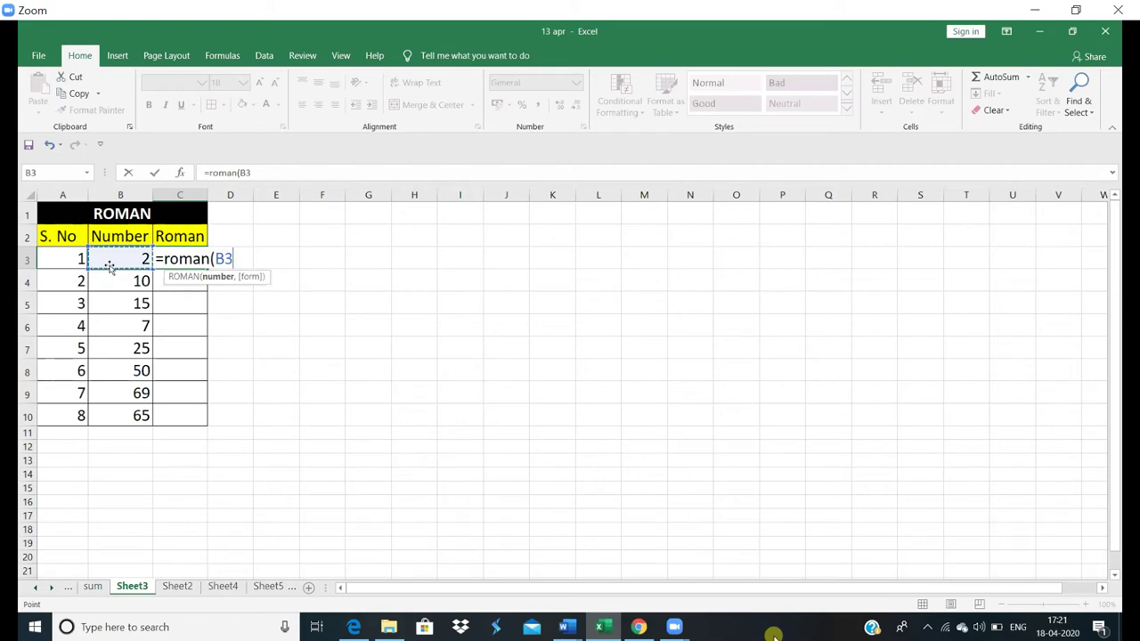
type(")")
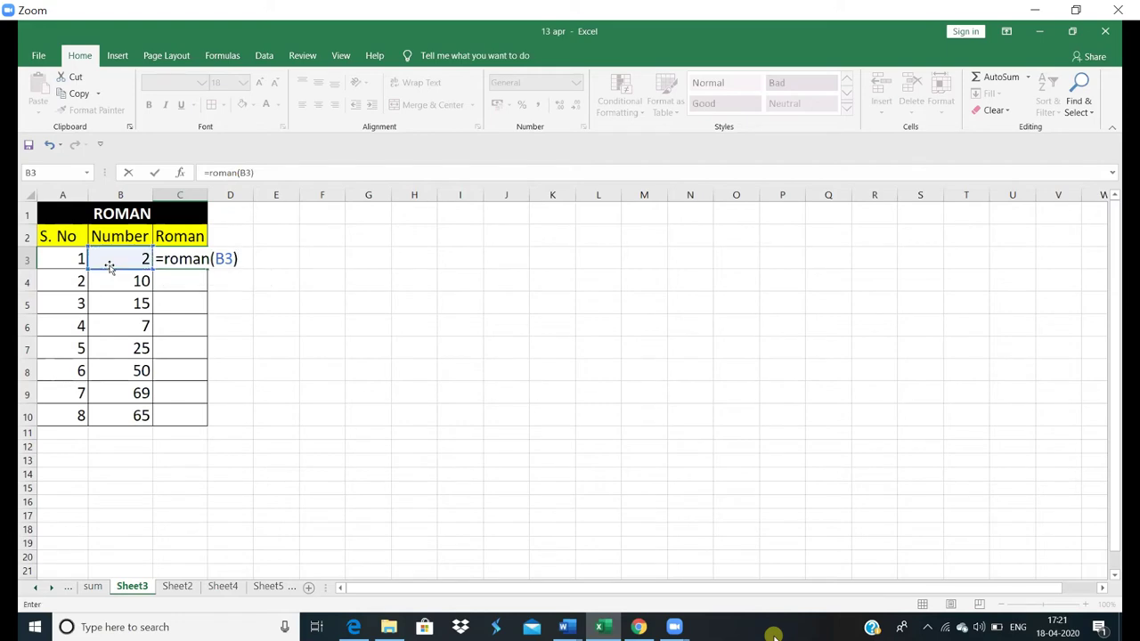
key("Return")
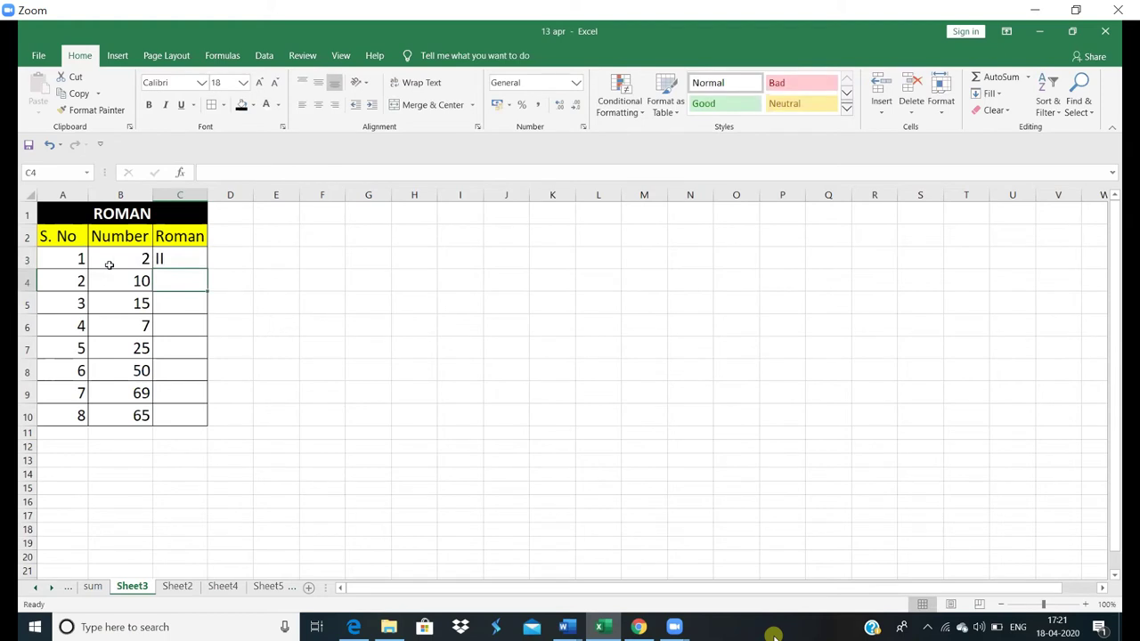
left_click(175, 259)
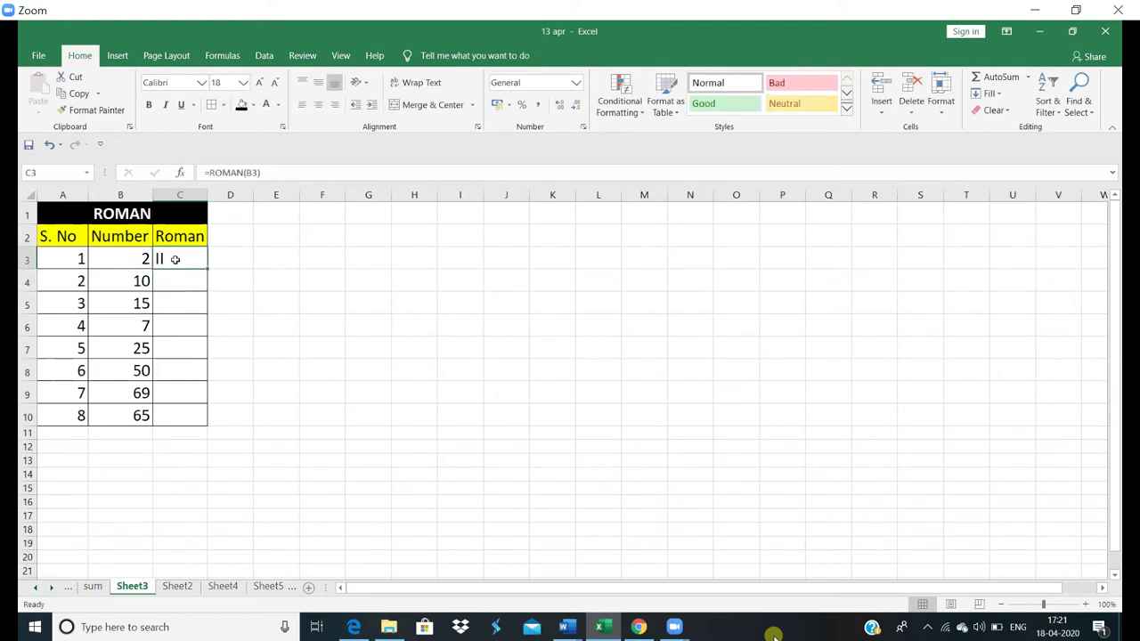
Step: Enter the formula =ROMAN(30) in cell C4, using a directly entered number instead of a cell reference
left_click(170, 277)
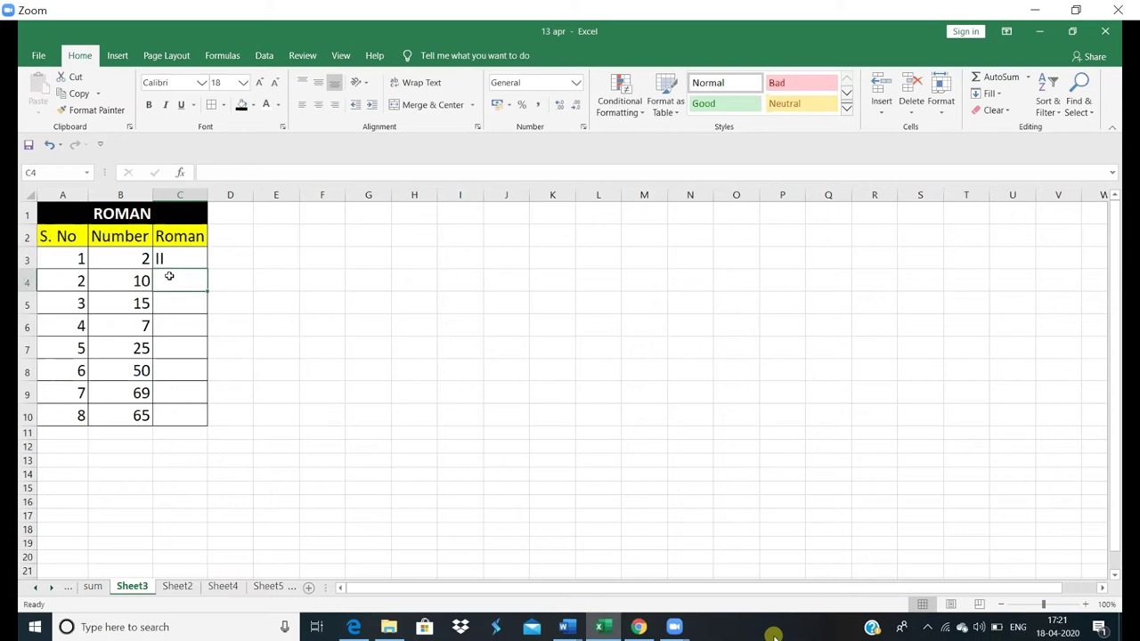
type("=")
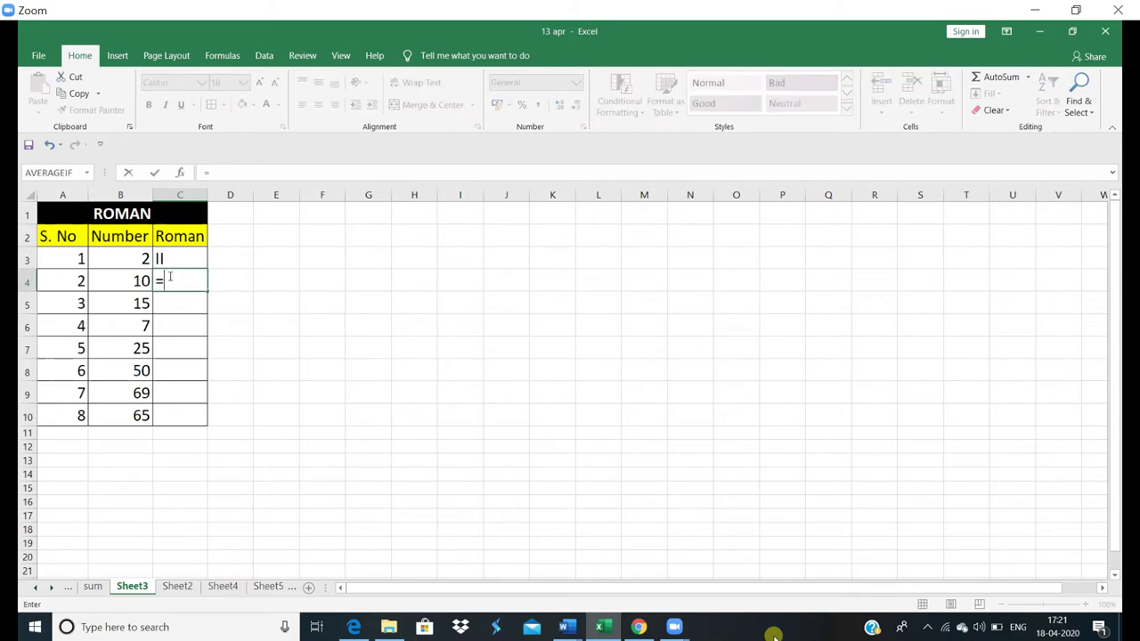
type("roman")
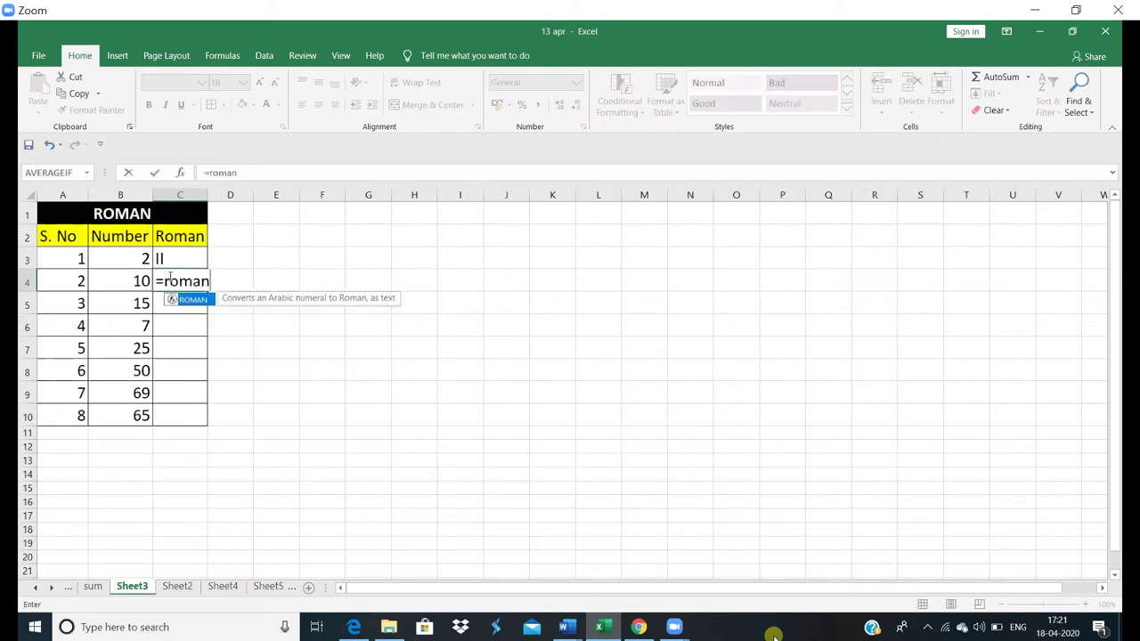
type("(\"")
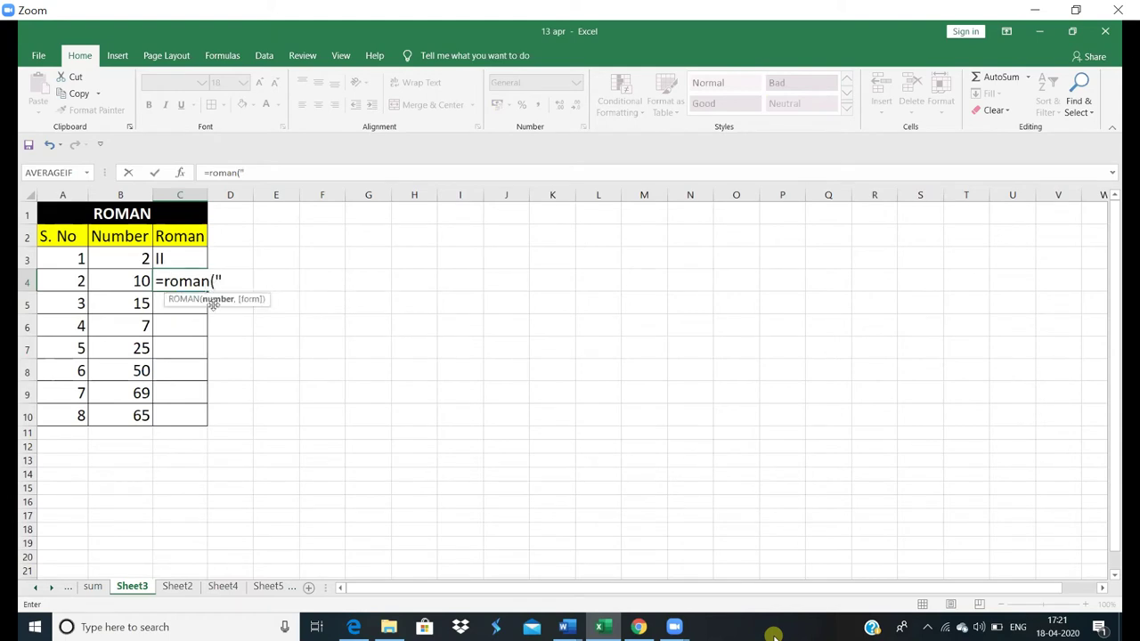
key("BackSpace")
type("30)")
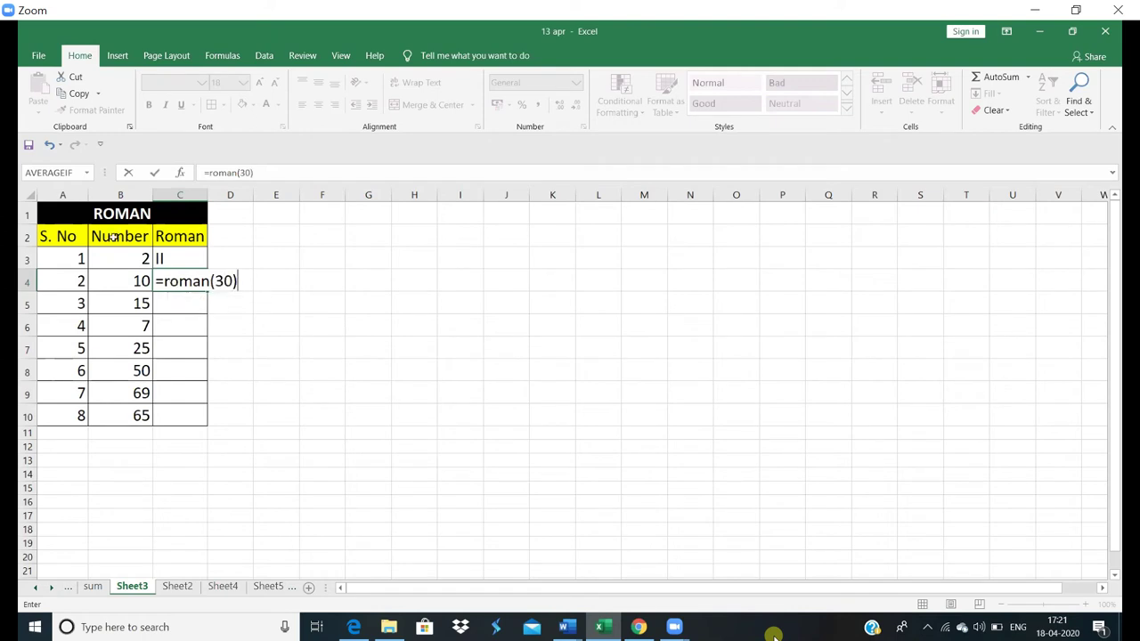
key("Return")
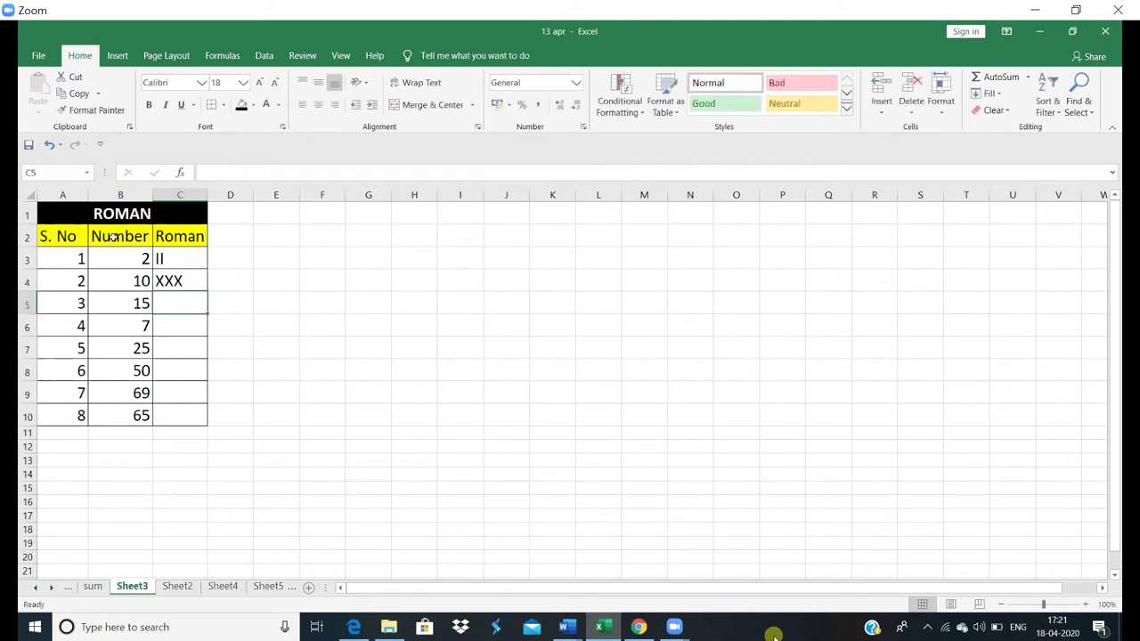
left_click(166, 285)
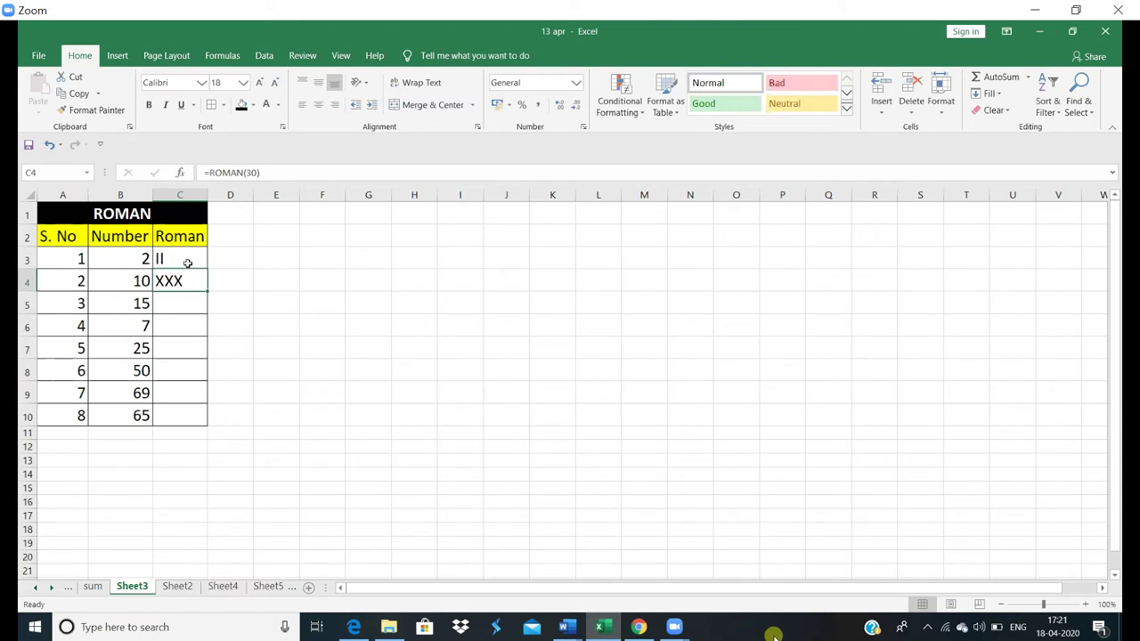
Step: Fill the ROMAN formula from C3 down through C10
left_click(187, 258)
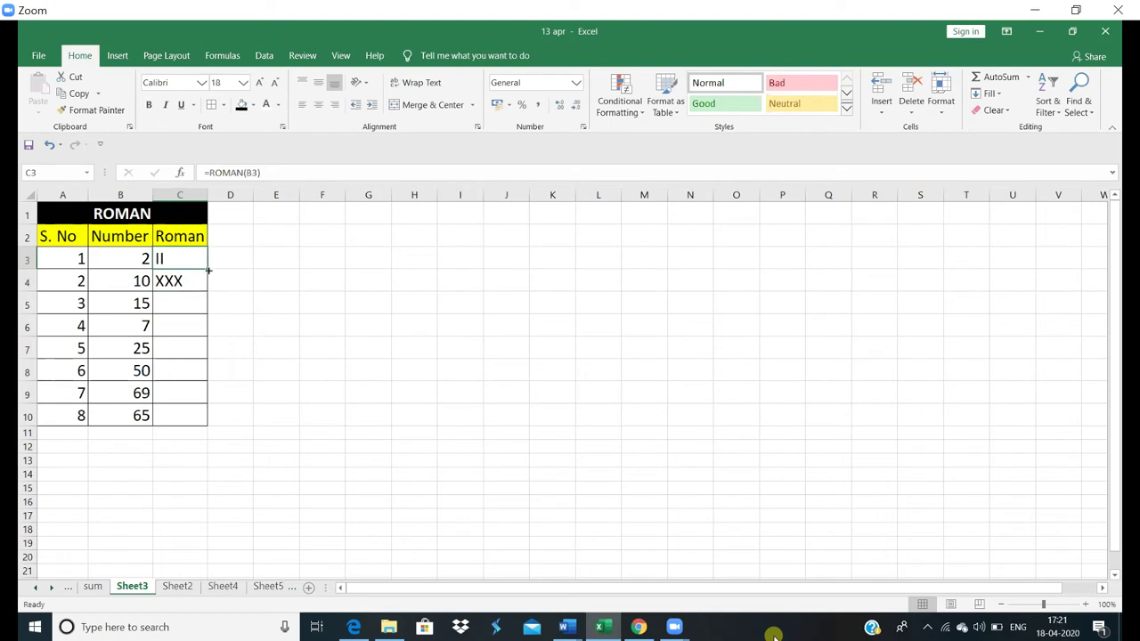
left_click_drag(208, 269, 207, 418)
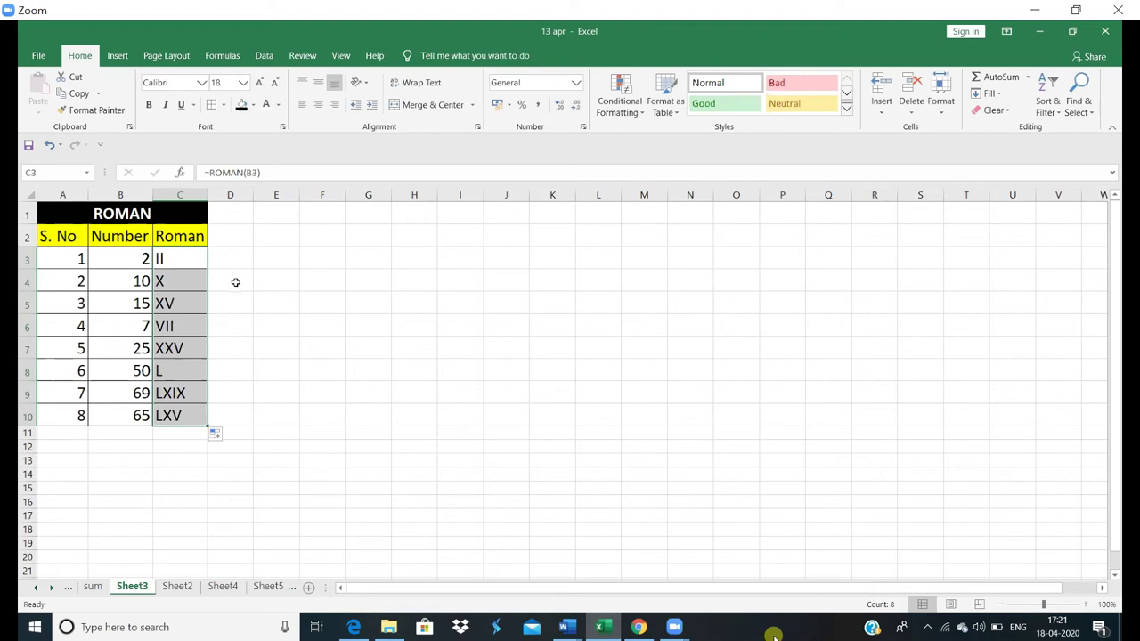
Step: Enter the Roman numerals i, ii and iii in cells E3 to E5
left_click(280, 262)
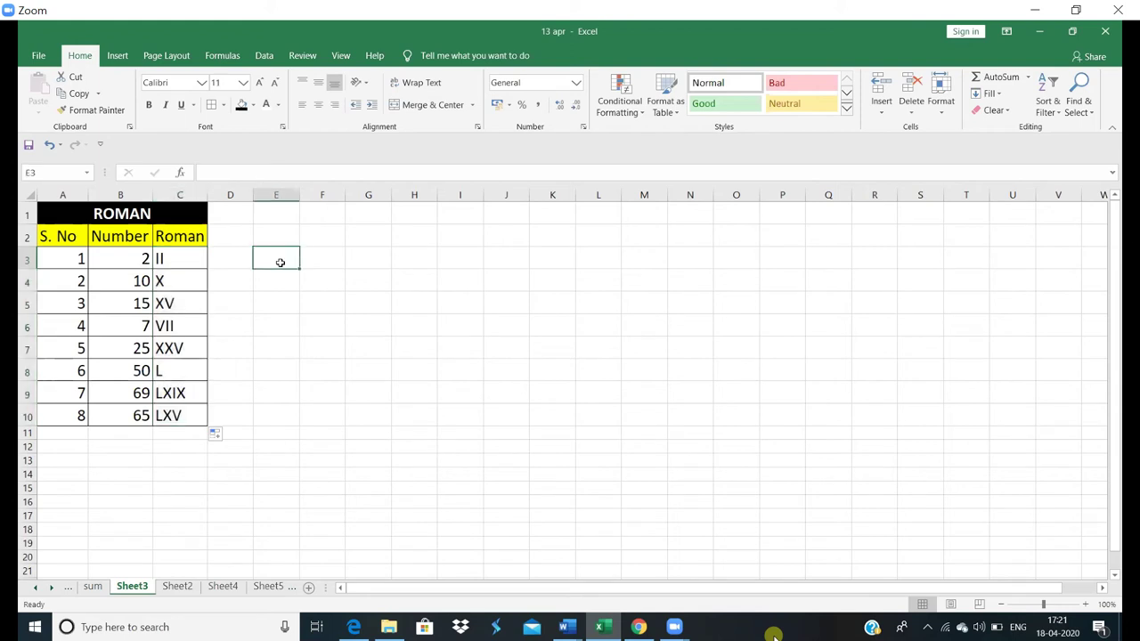
type("i")
key("Return")
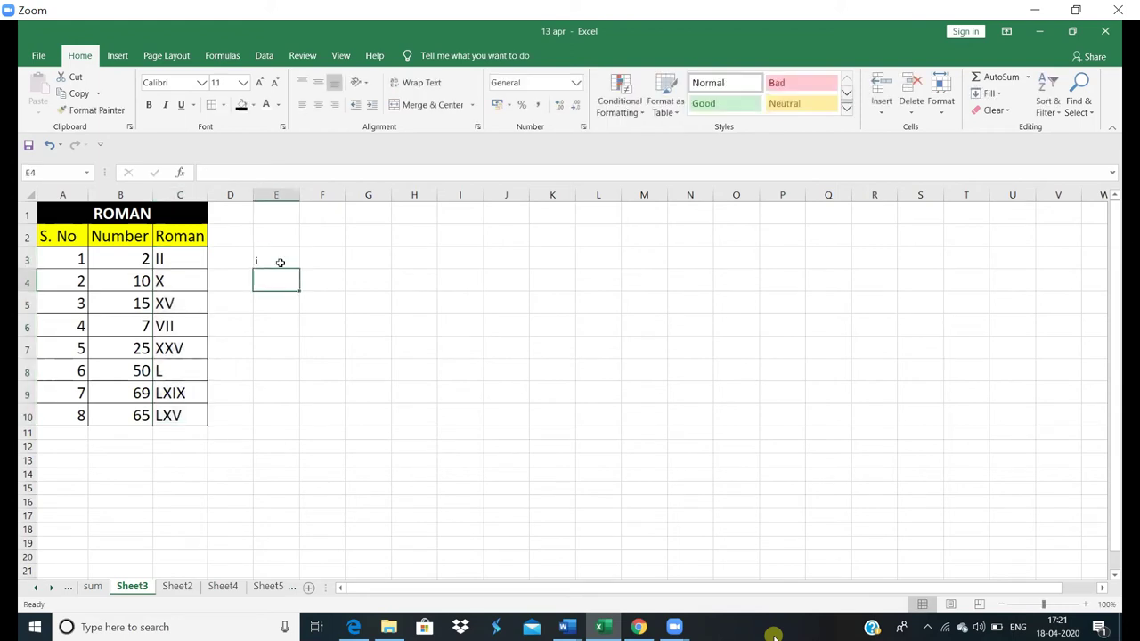
type("ii")
key("Return")
type("ii")
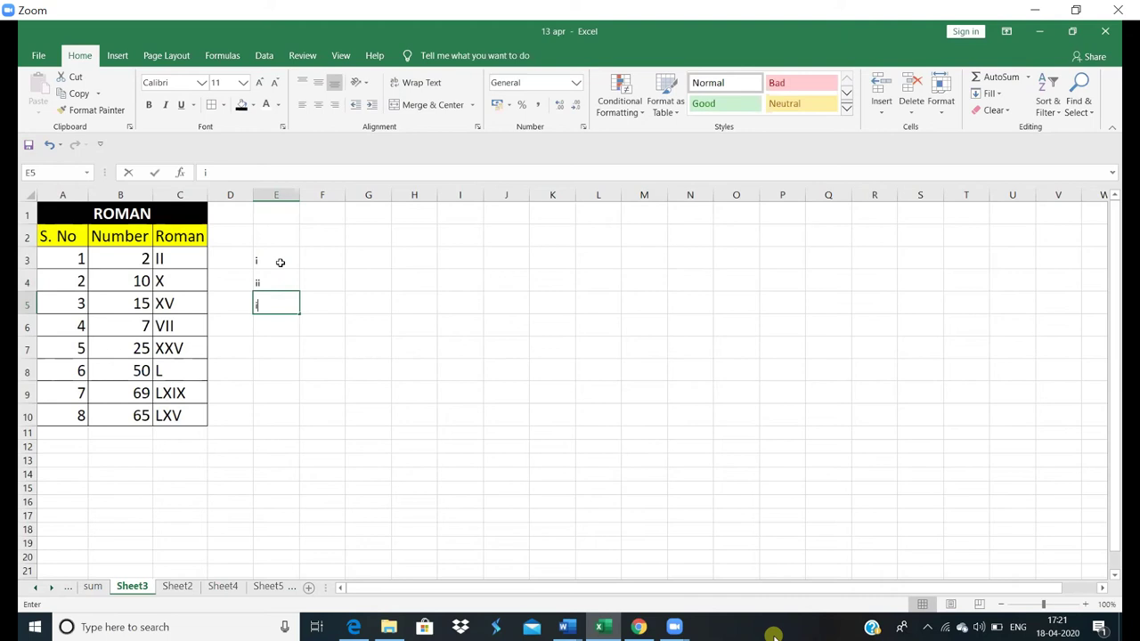
key("Return")
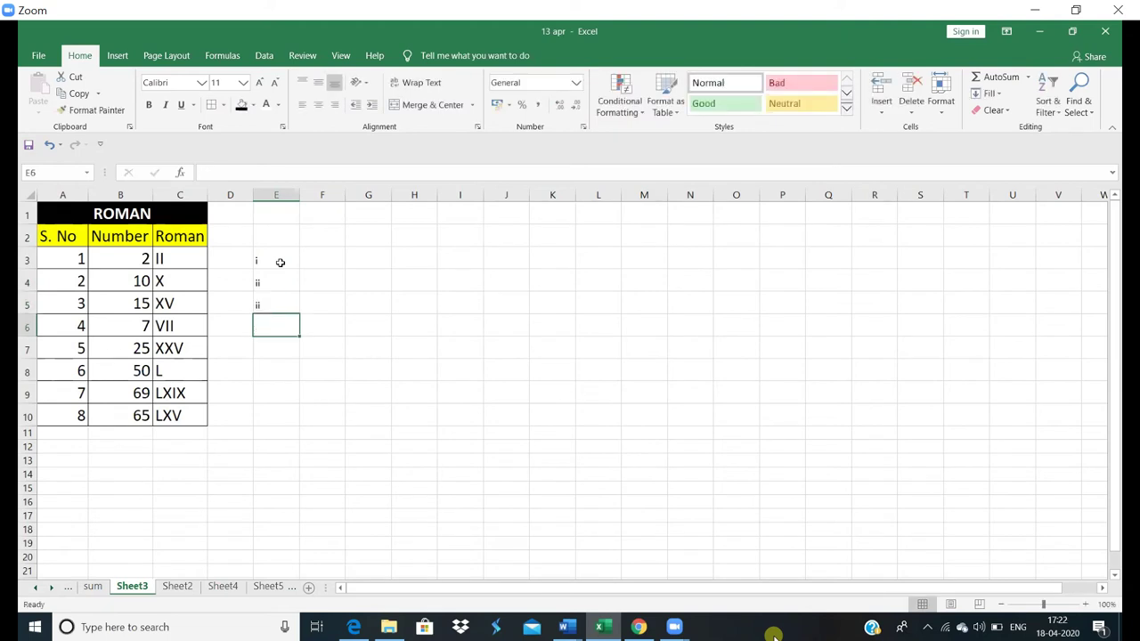
key("Up")
type("ii")
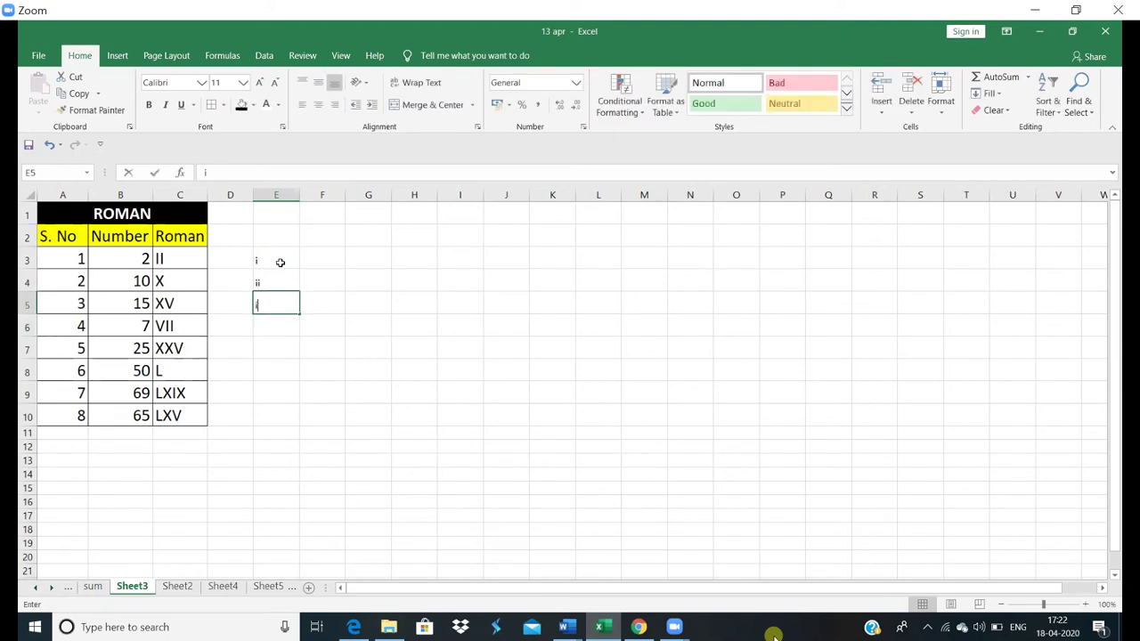
type("i")
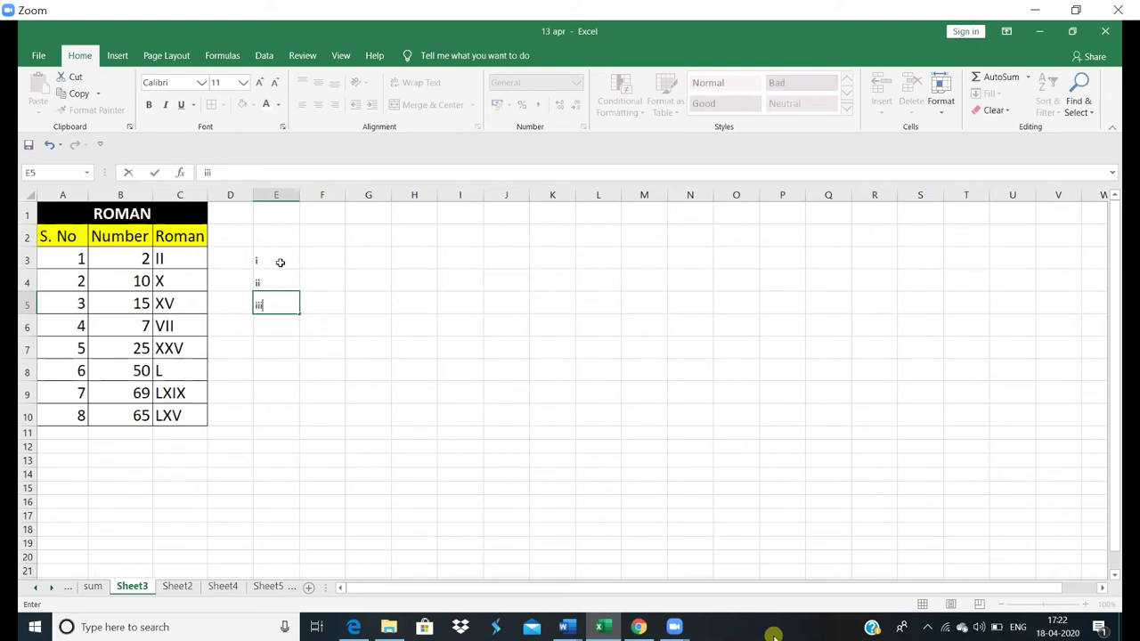
key("Return")
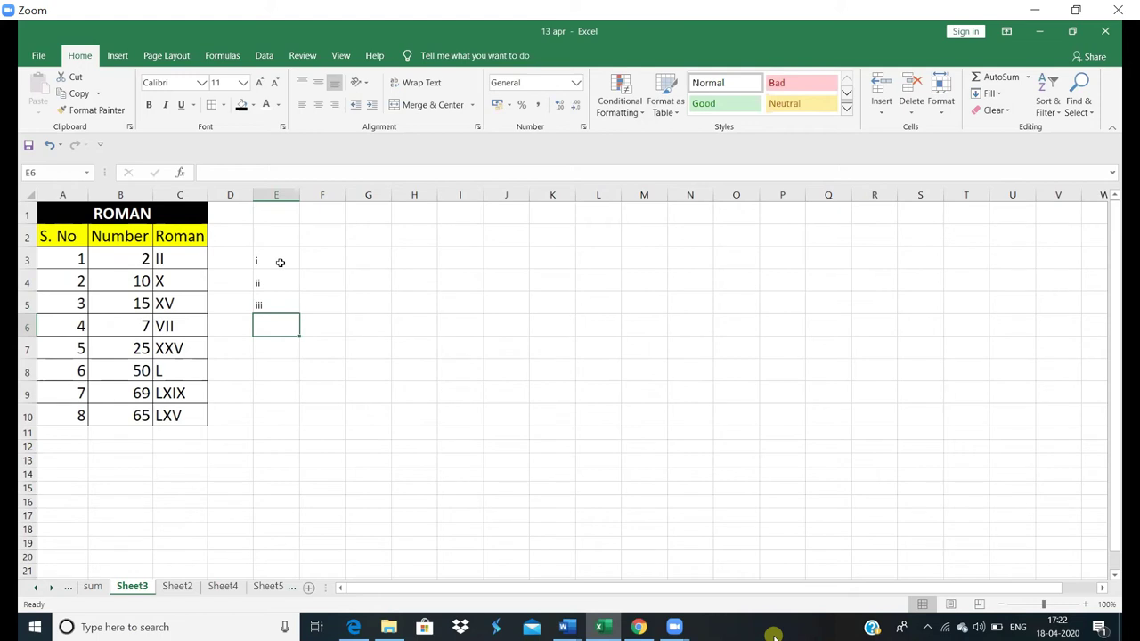
Step: Continue the numeral list with iV in cell E6 and V in cell E7
type("iv")
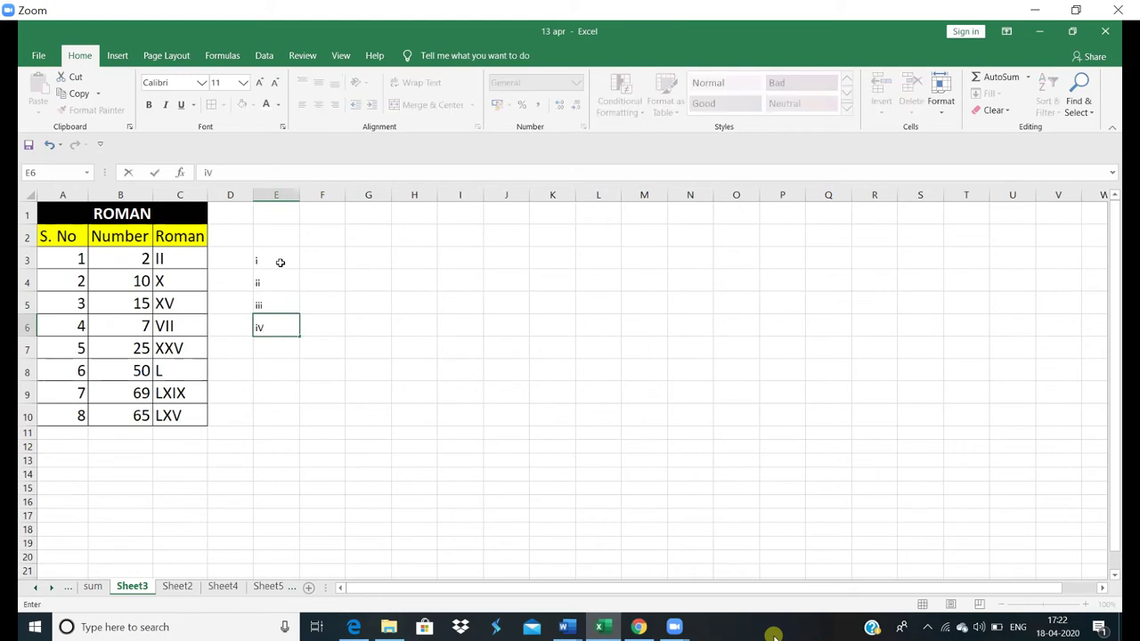
key("Return")
type("v")
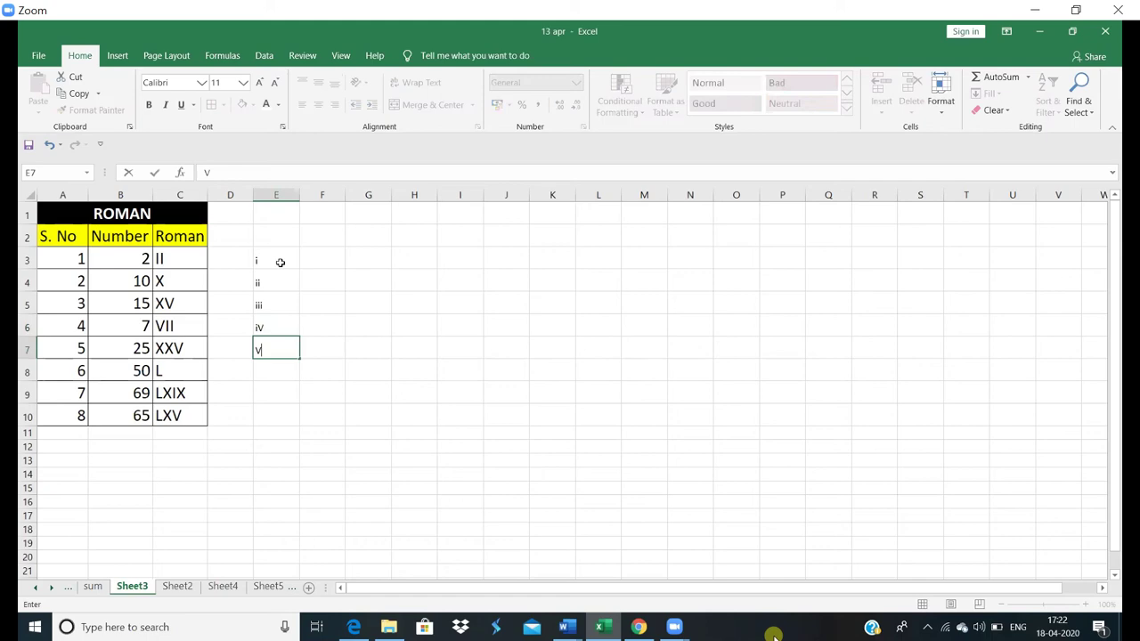
key("Return")
key("alt+Tab")
key("alt+Tab")
key("alt+Tab")
key("alt+Tab")
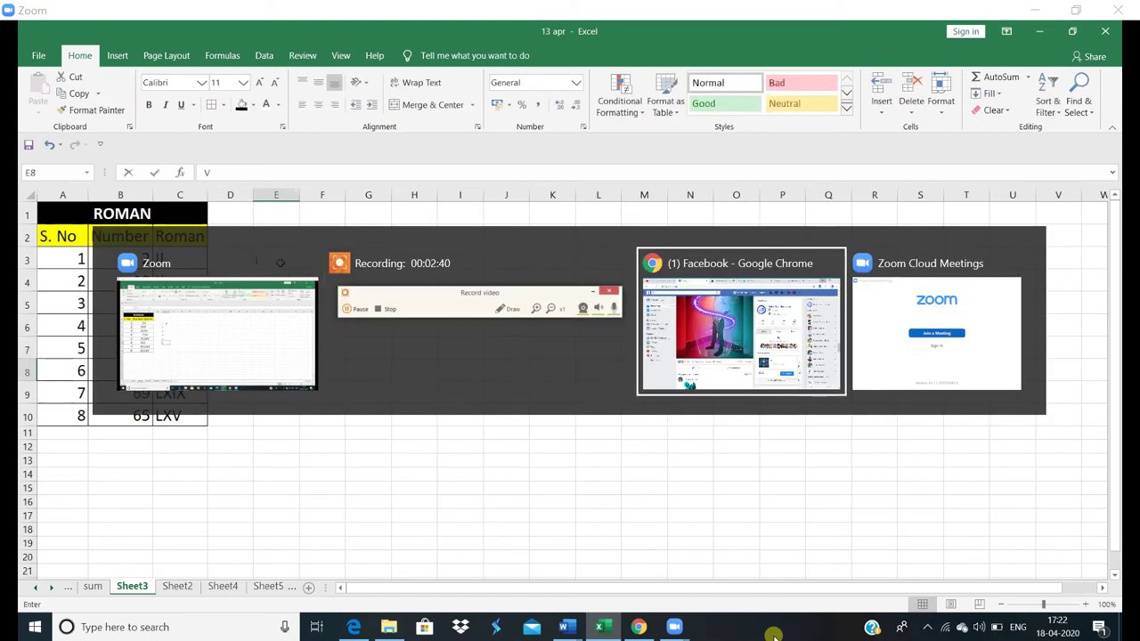
Step: Enter the numerals Vi, Vii and Viii in cells E8 to E10
type("vi")
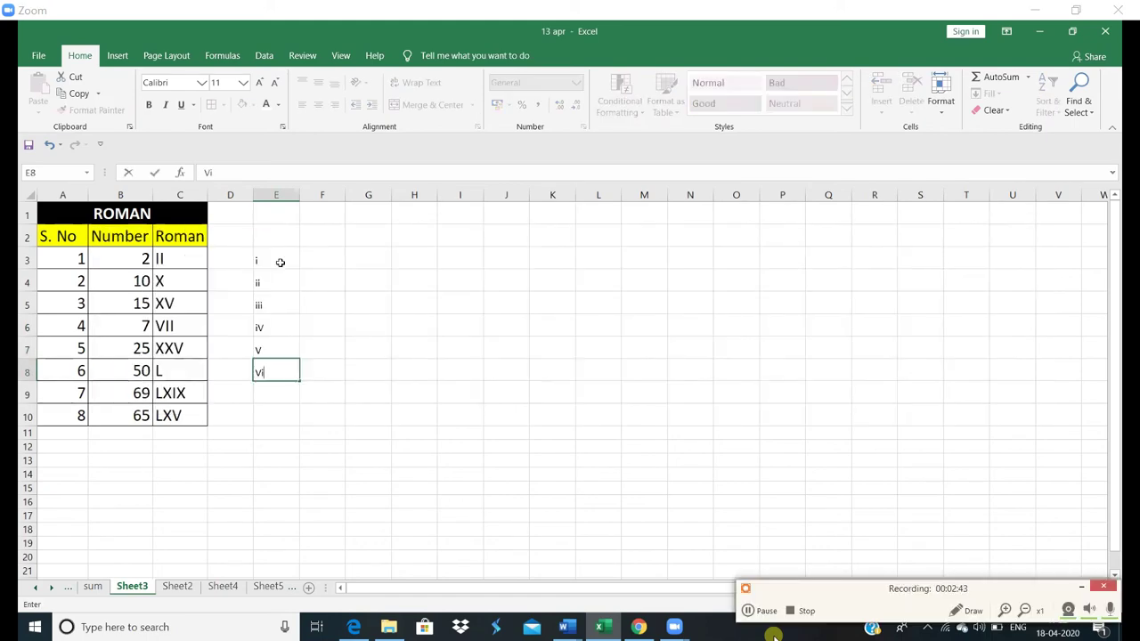
key("Return")
type("v")
left_click_drag(828, 588, 830, 607)
type("ii")
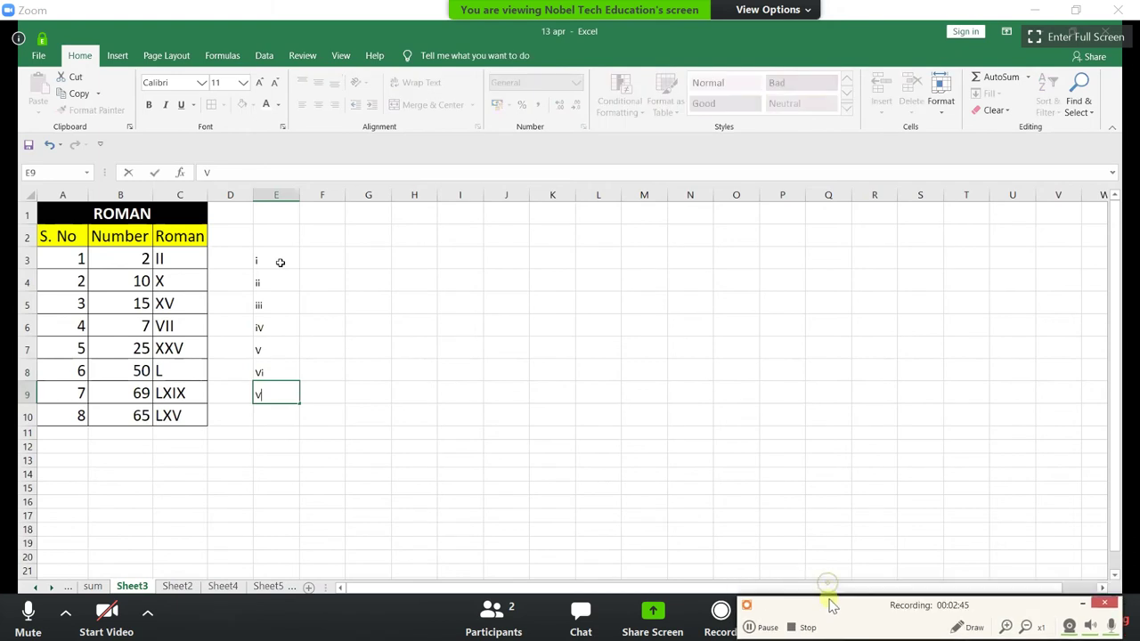
key("Return")
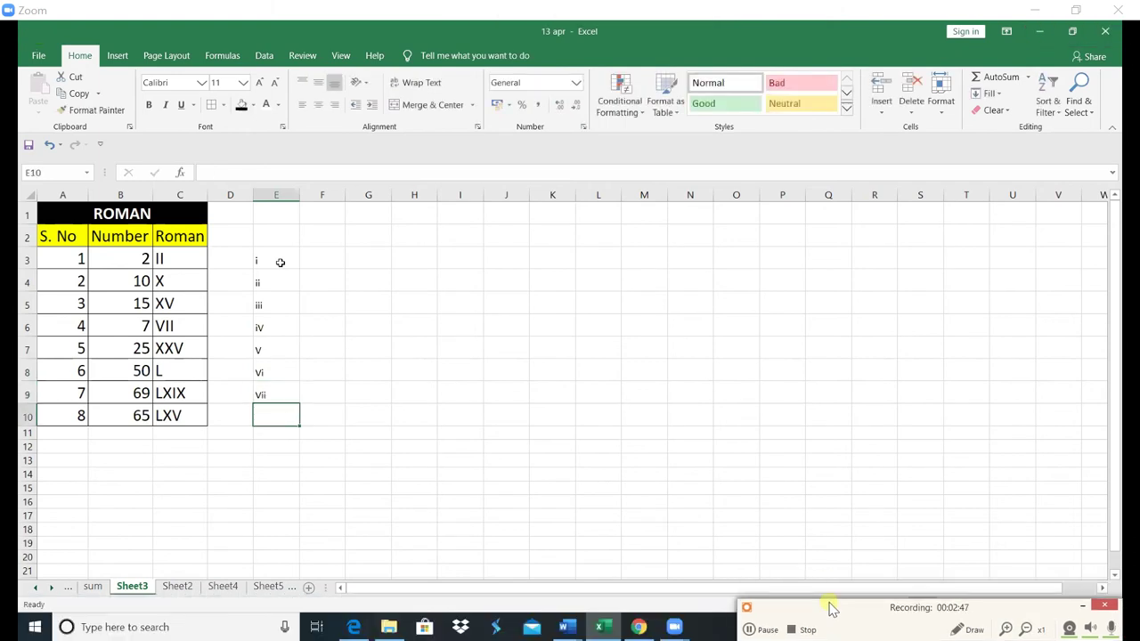
type("viii")
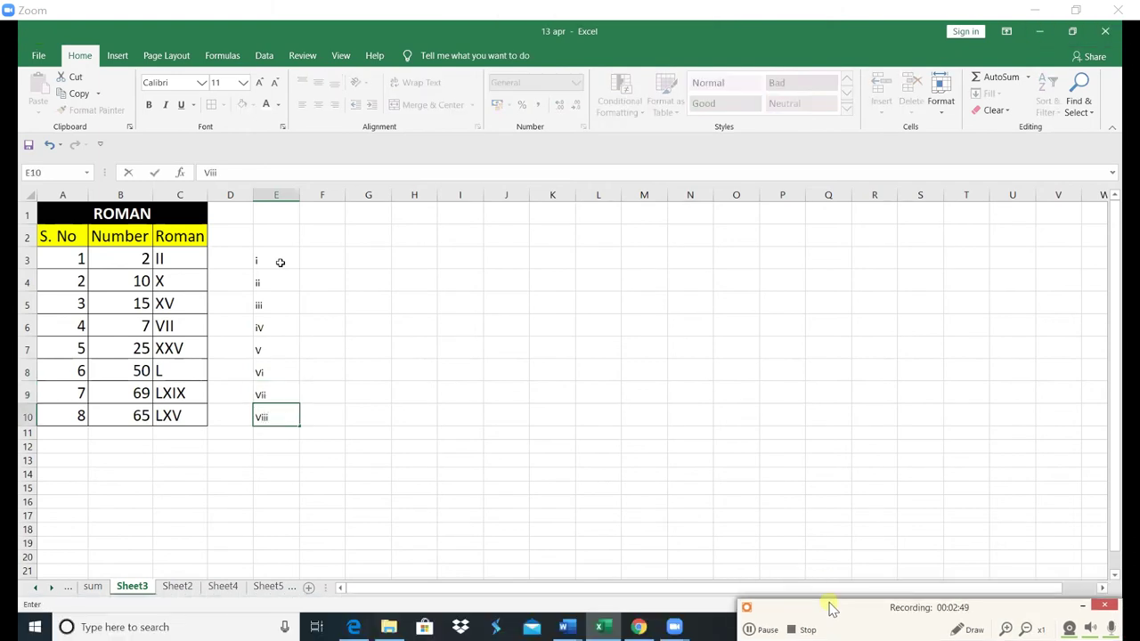
key("Return")
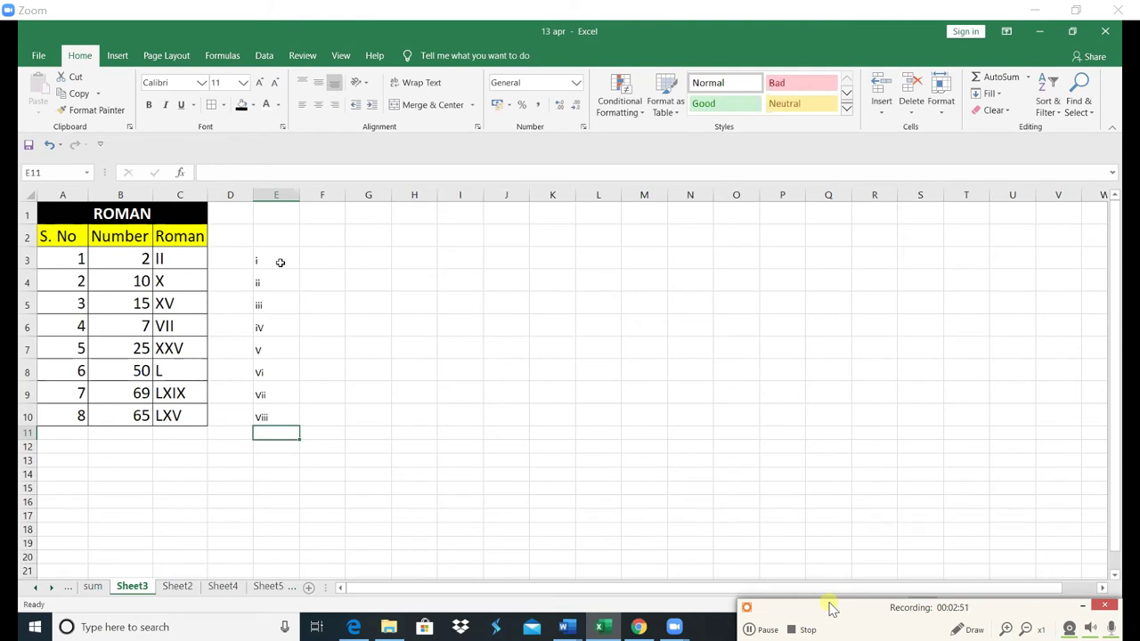
Step: Complete the numeral list with iX in cell E11 and X in cell E12
type("x")
key("BackSpace")
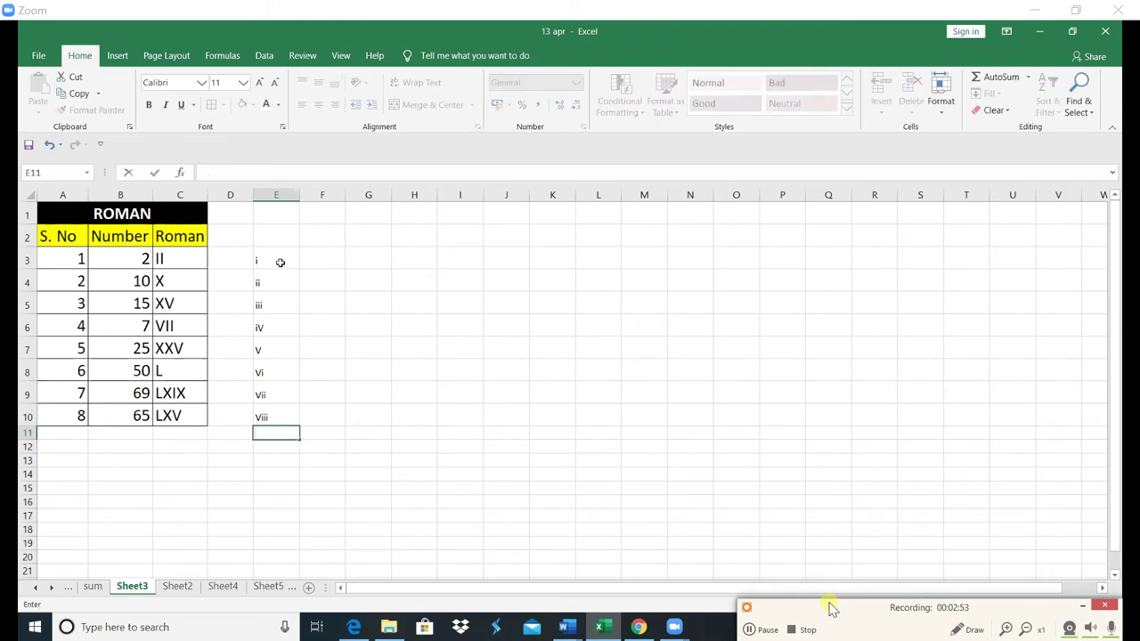
type("ix")
key("Return")
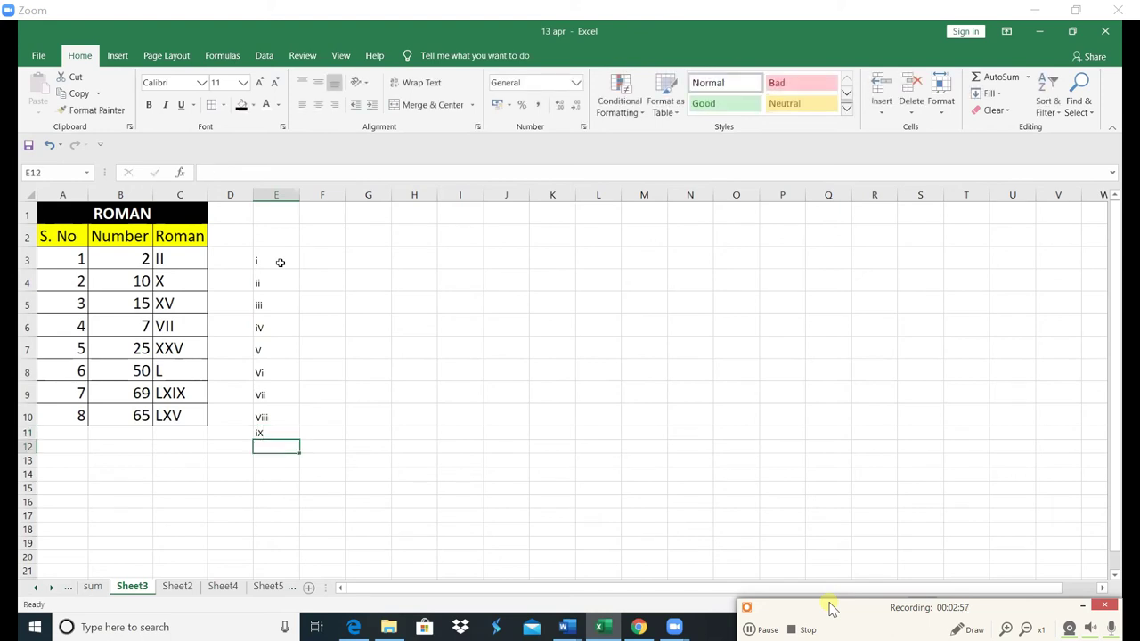
type("x")
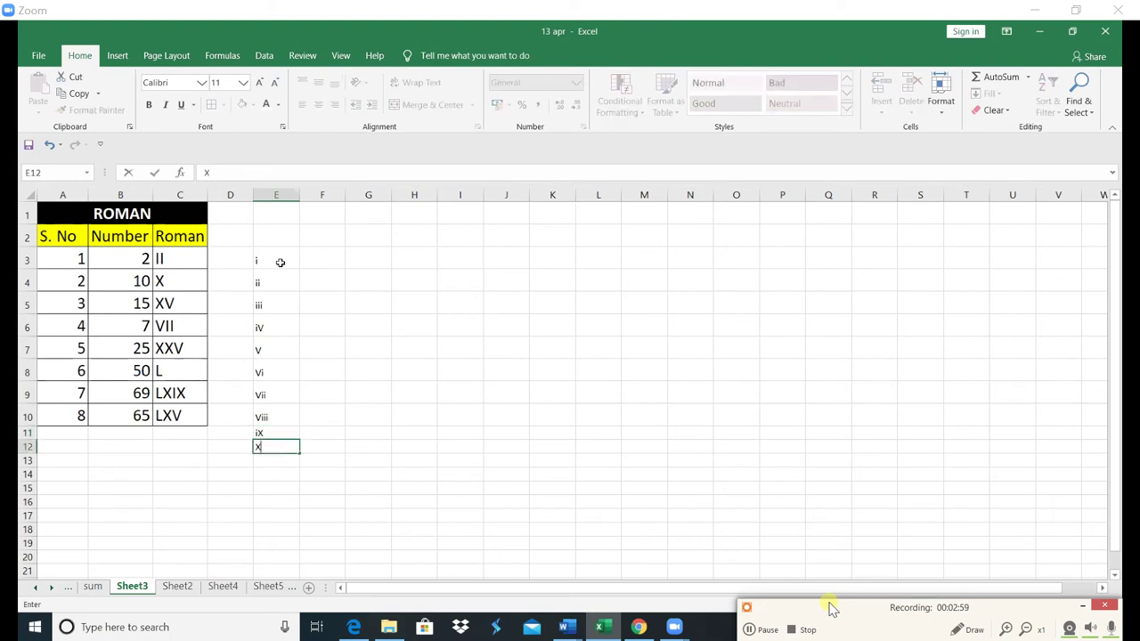
key("Return")
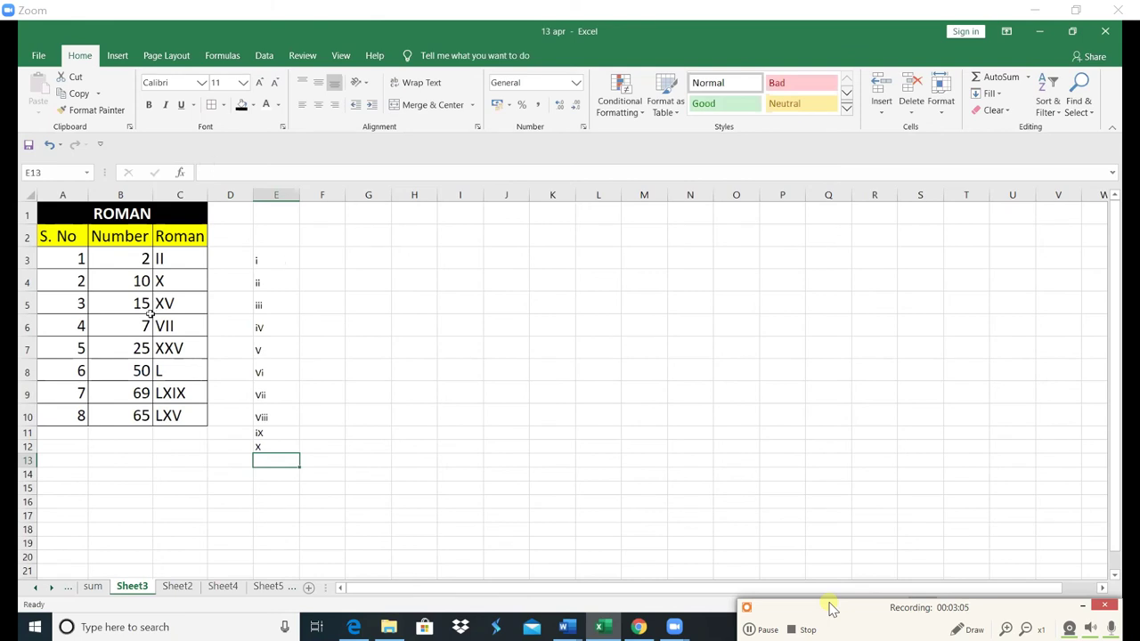
Step: Select the converted Roman numerals in cells C3 to C10
left_click(156, 371)
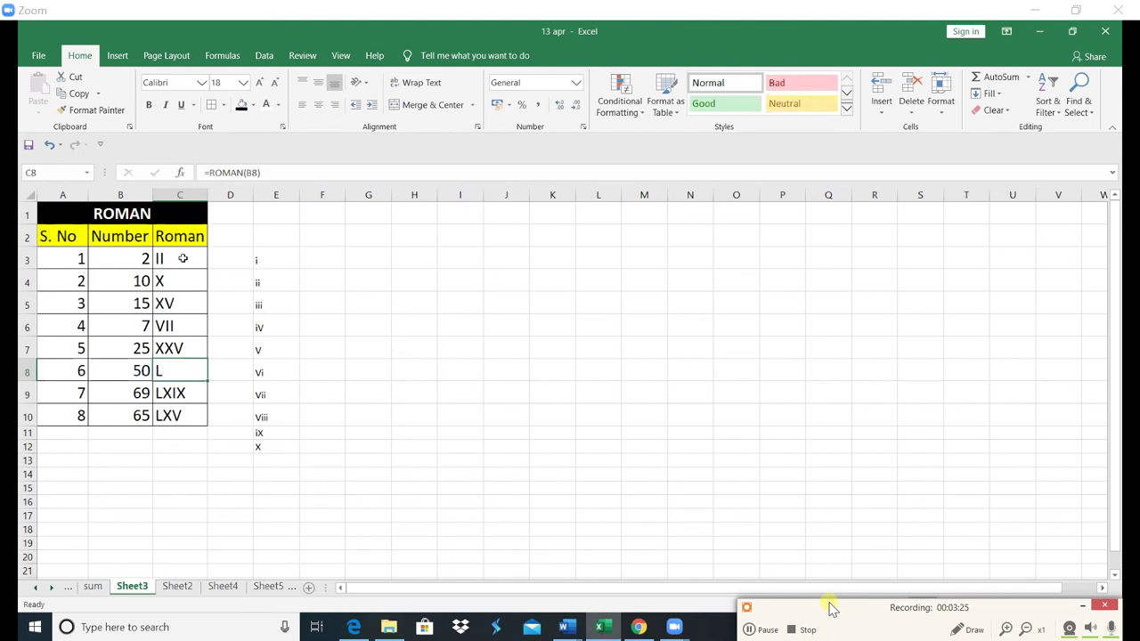
left_click_drag(182, 258, 168, 408)
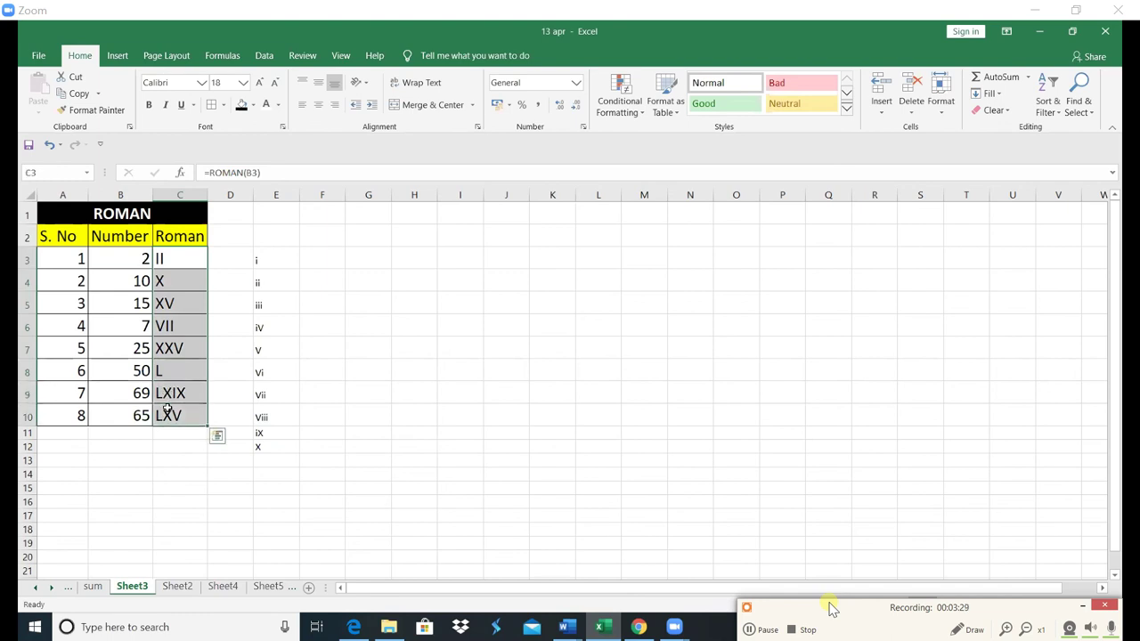